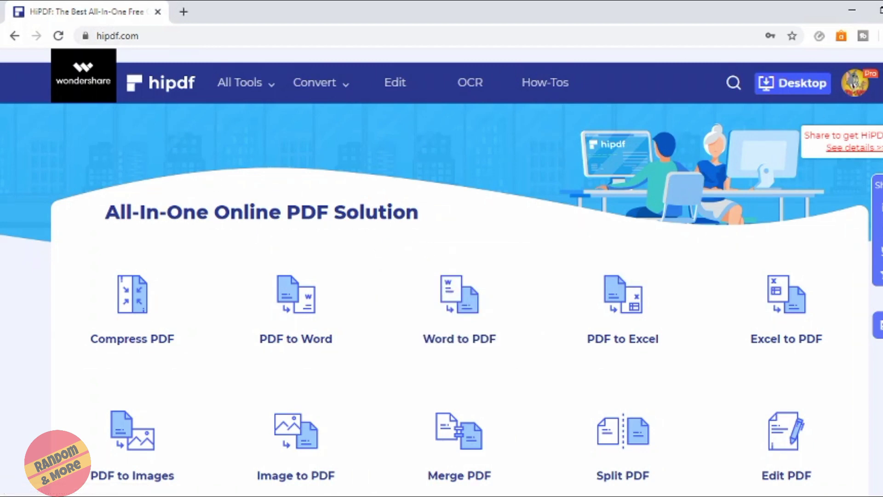
Step: Scroll down the HiPDF tool grid and open the Compress PDF tool
scroll(441, 266, "down", 3)
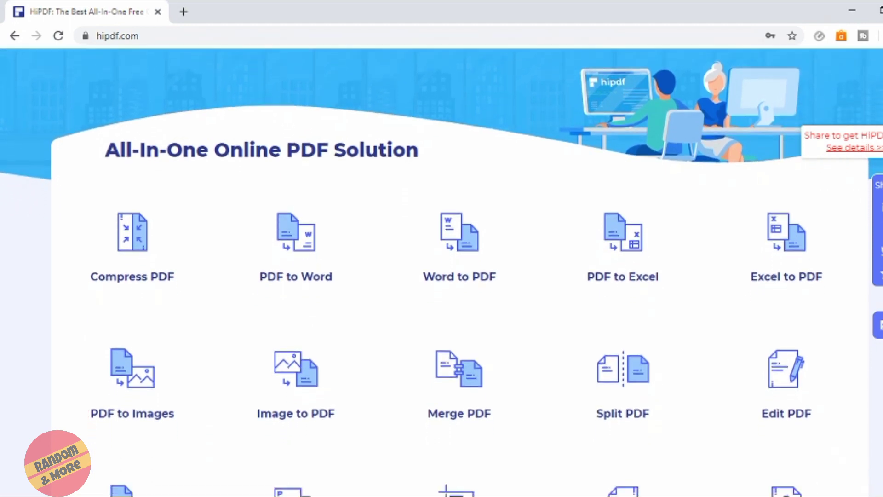
scroll(441, 266, "down", 2)
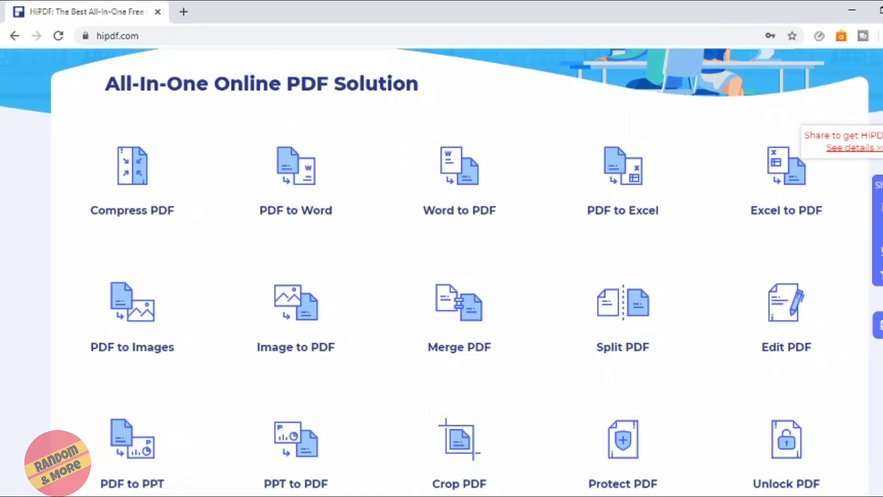
scroll(441, 267, "down", 1)
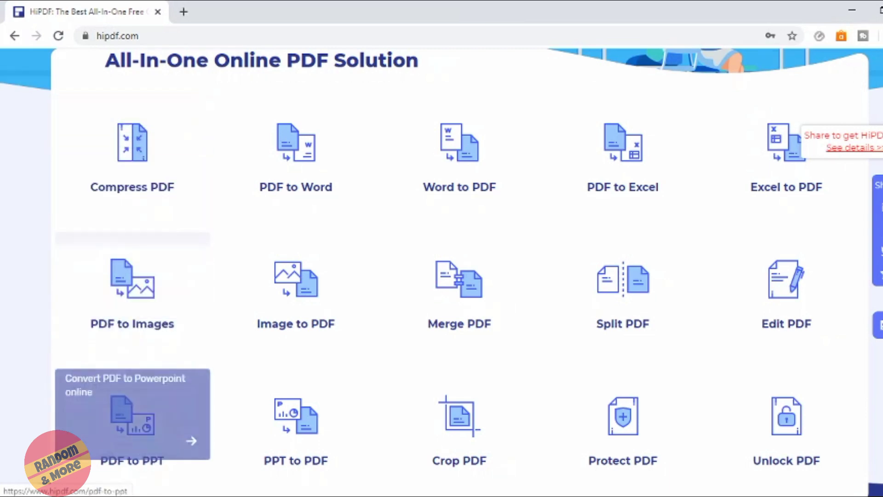
left_click(124, 154)
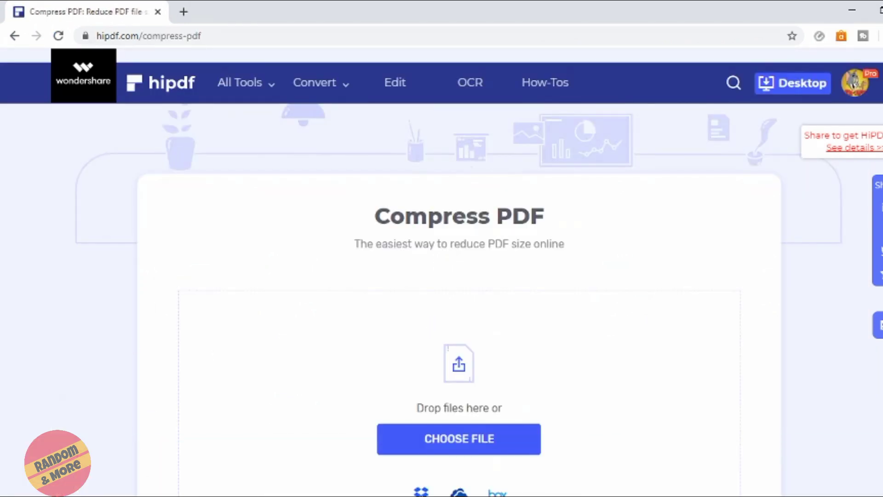
Step: Compress Behavioral_Science.pdf from 6.31 MB to 2.84 MB, download it and return home
left_click(520, 225)
left_click_drag(554, 232, 284, 398)
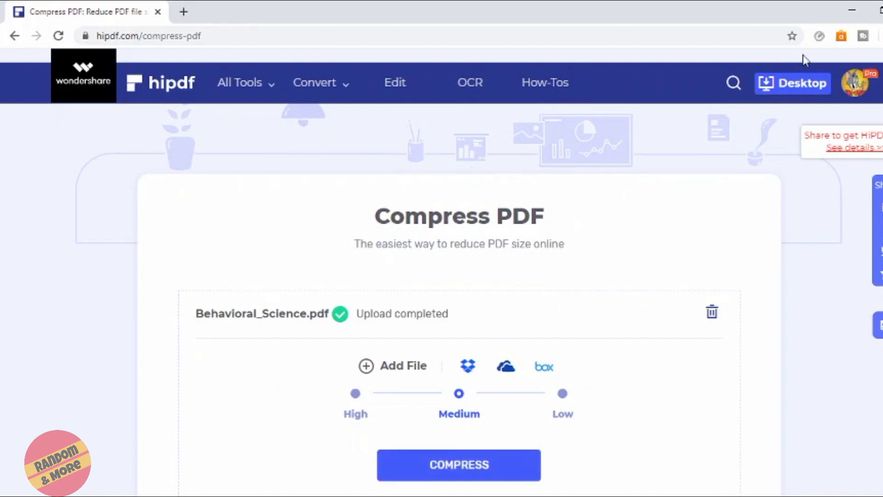
left_click(470, 469)
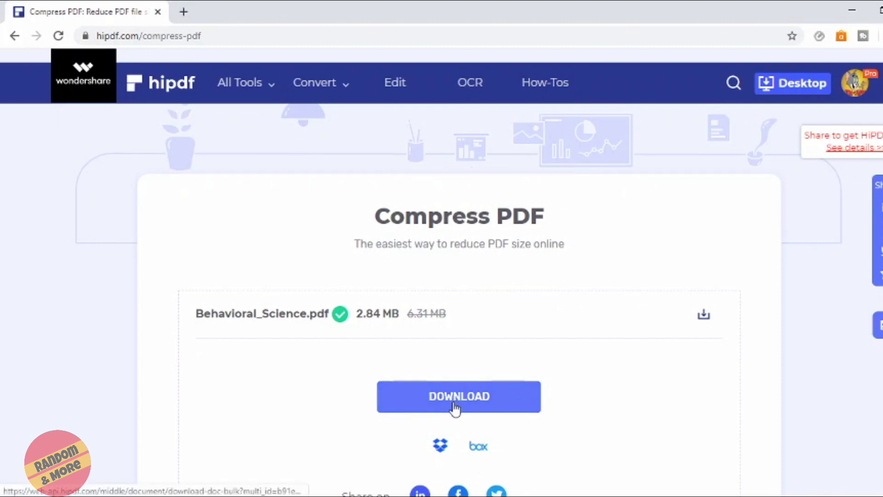
left_click(147, 92)
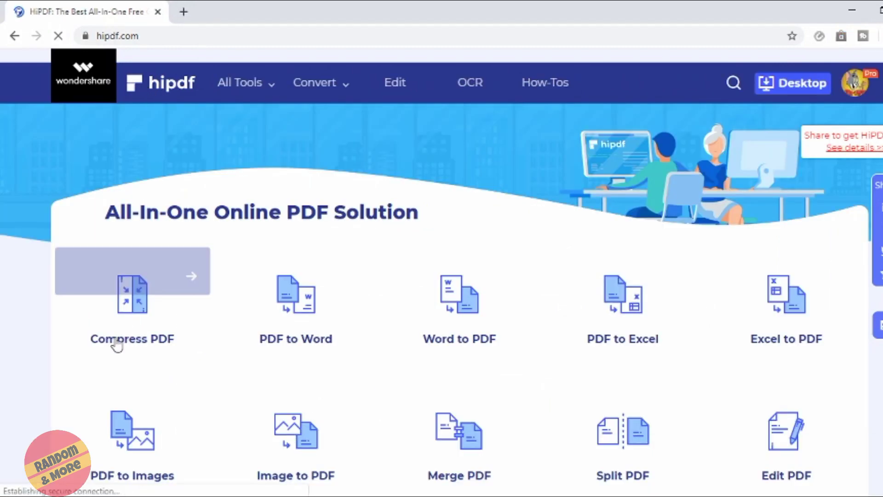
Step: Convert the Pakistan Cricket Word article to PDF with Word to PDF and download it
left_click(429, 327)
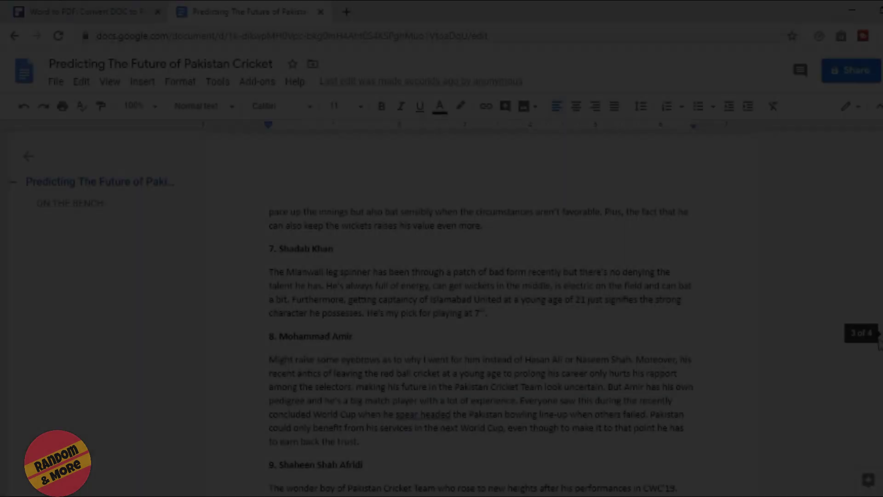
left_click_drag(879, 354, 879, 158)
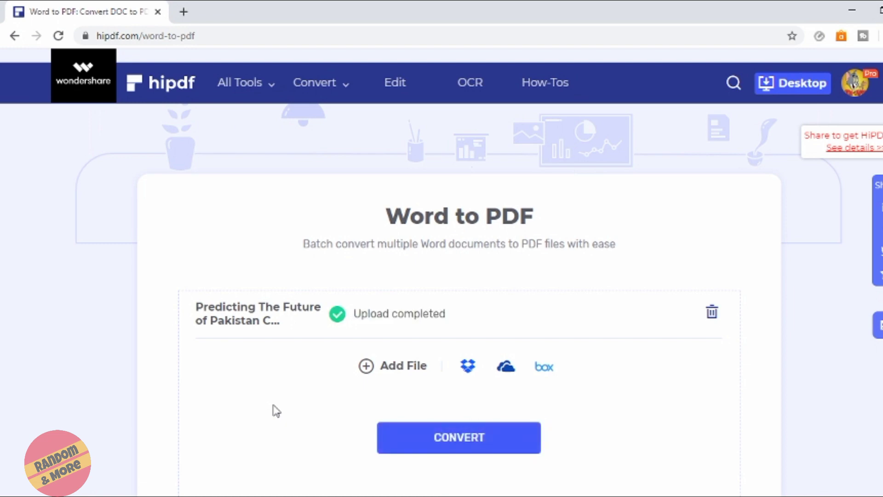
left_click(446, 439)
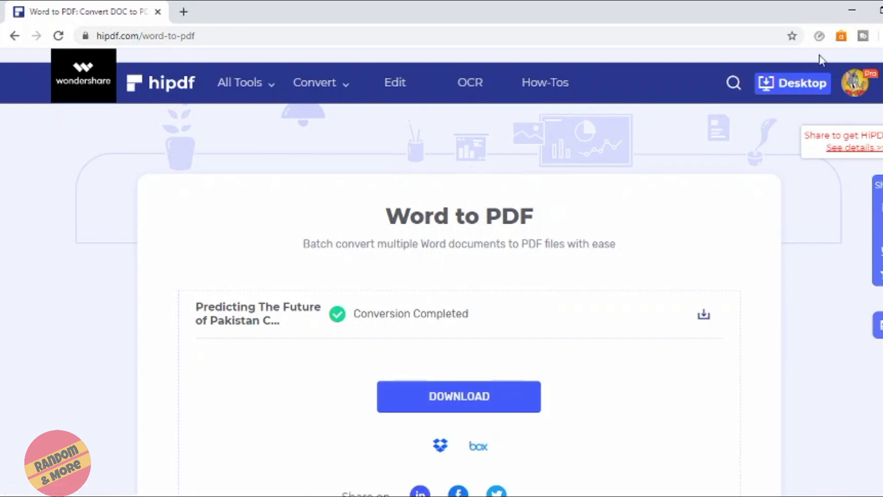
left_click(434, 395)
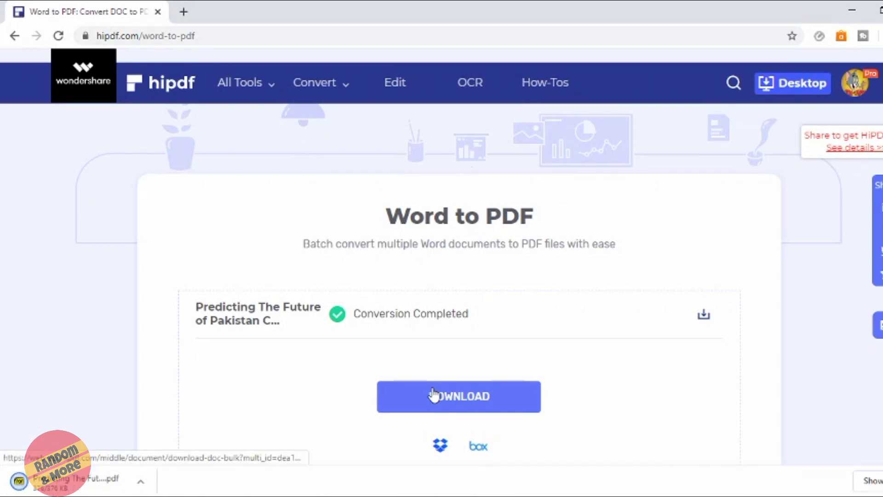
Step: Open the downloaded four-page Predicting The Future of Pakistan Cricket.pdf and scroll through it
left_click(69, 482)
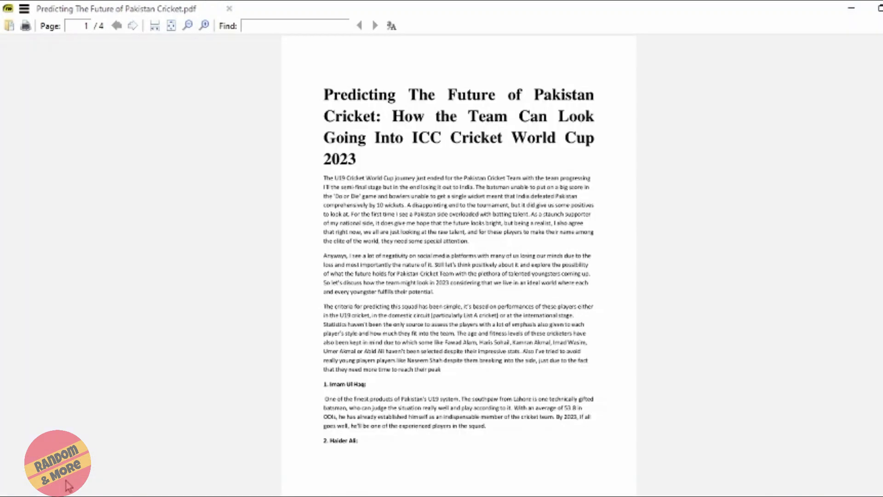
scroll(68, 486, "down", 3)
scroll(68, 485, "up", 3)
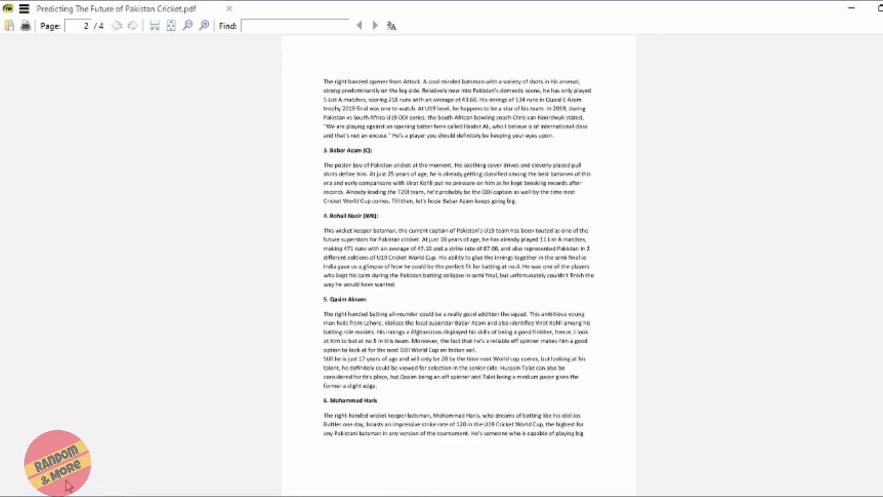
scroll(68, 485, "down", 3)
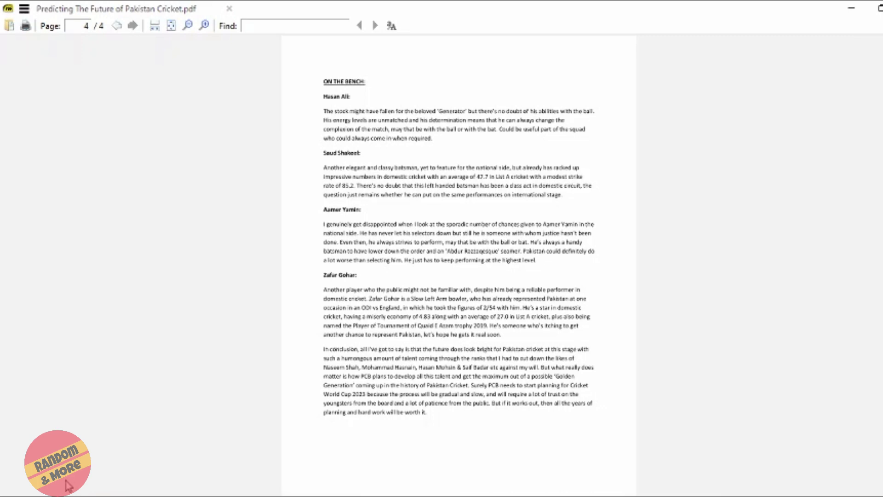
scroll(68, 485, "up", 5)
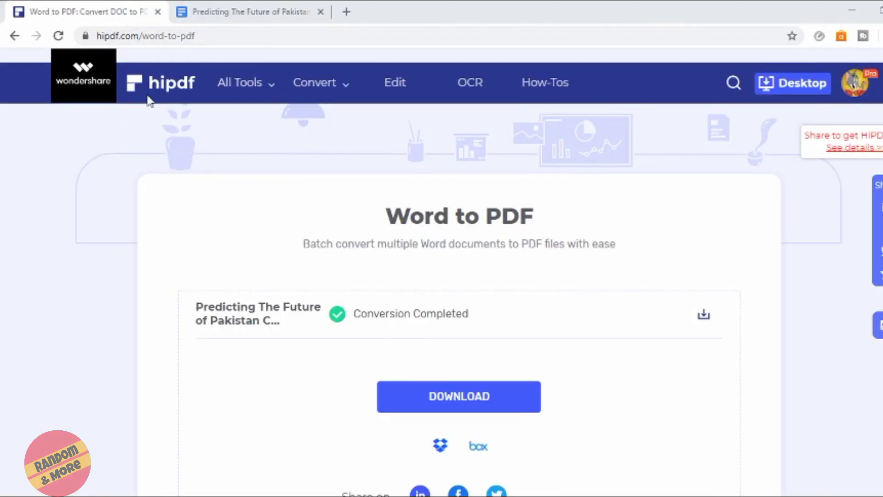
Step: Go back to the HiPDF home page and open the Edit PDF tool
left_click(148, 93)
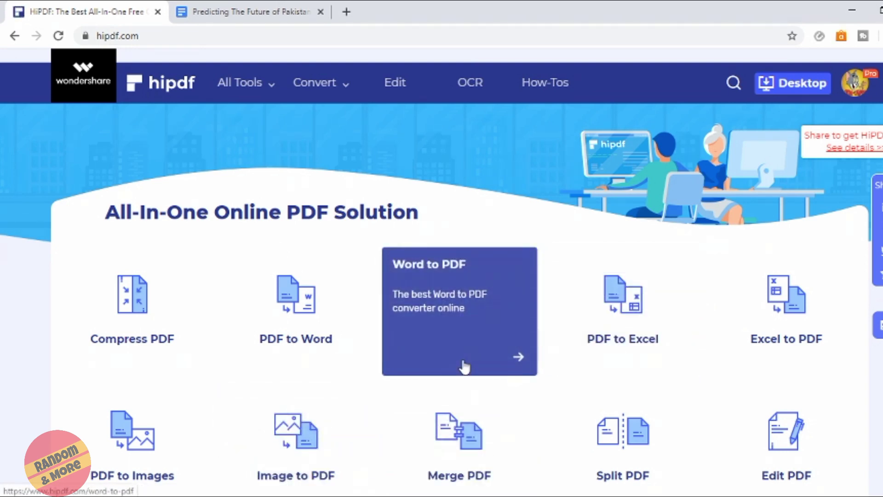
scroll(464, 366, "down", 5)
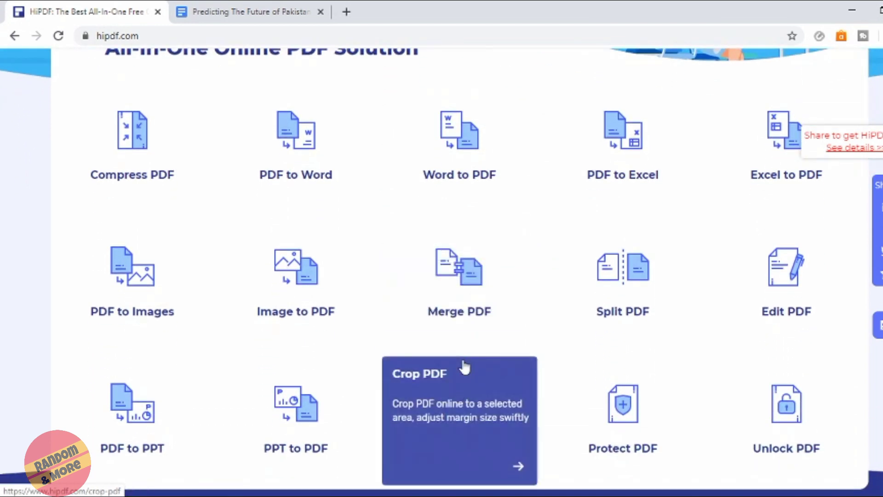
scroll(464, 366, "down", 1)
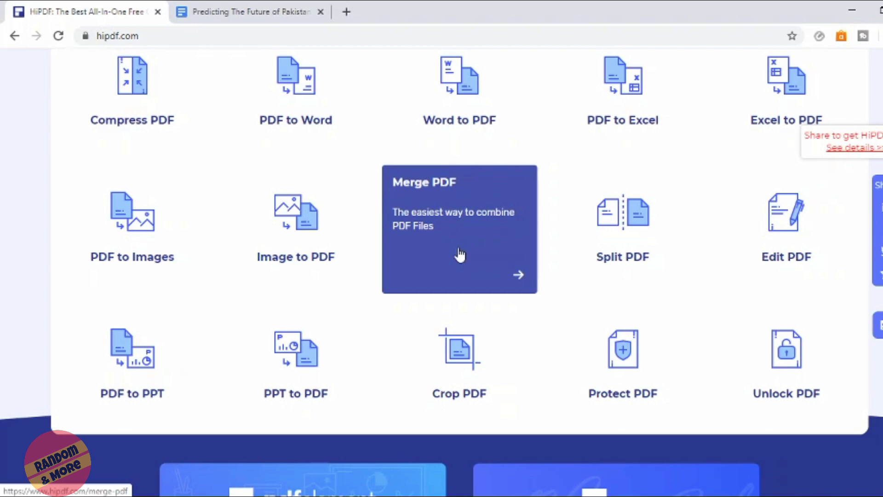
left_click(765, 223)
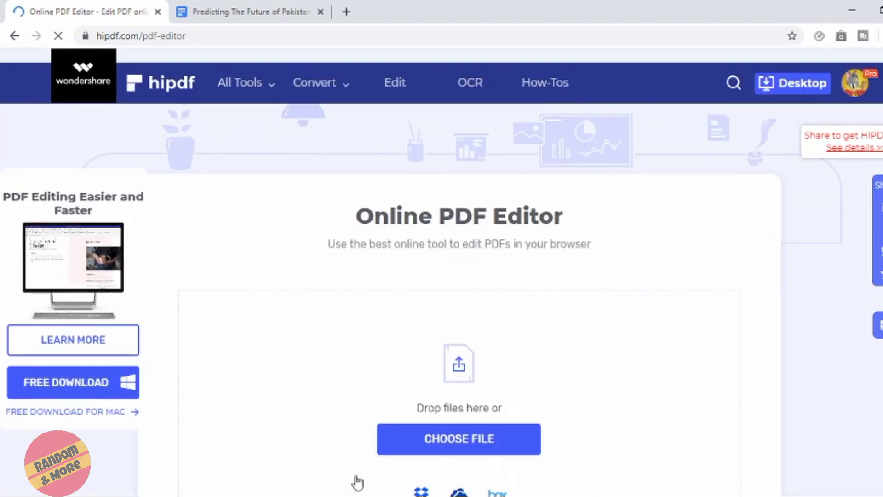
Step: Load the cricket PDF and add a text box reading 'Stats taken from espncricinfo.com'
left_click(436, 440)
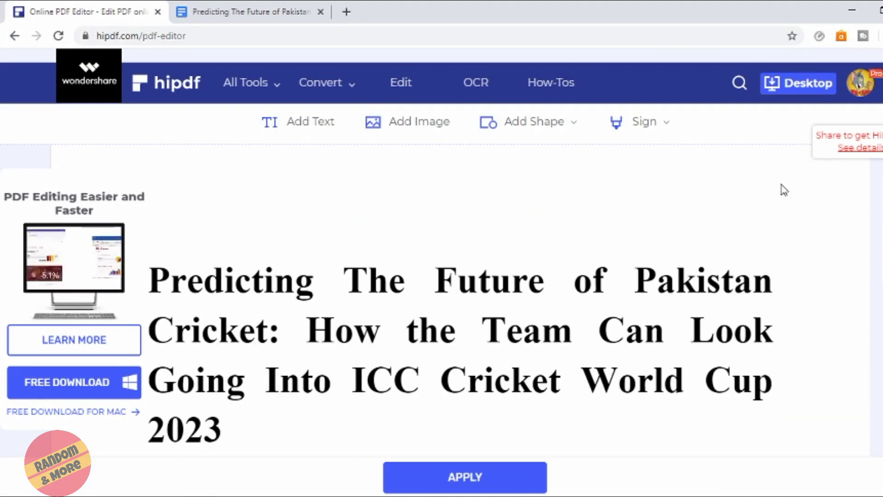
scroll(460, 297, "down", 10)
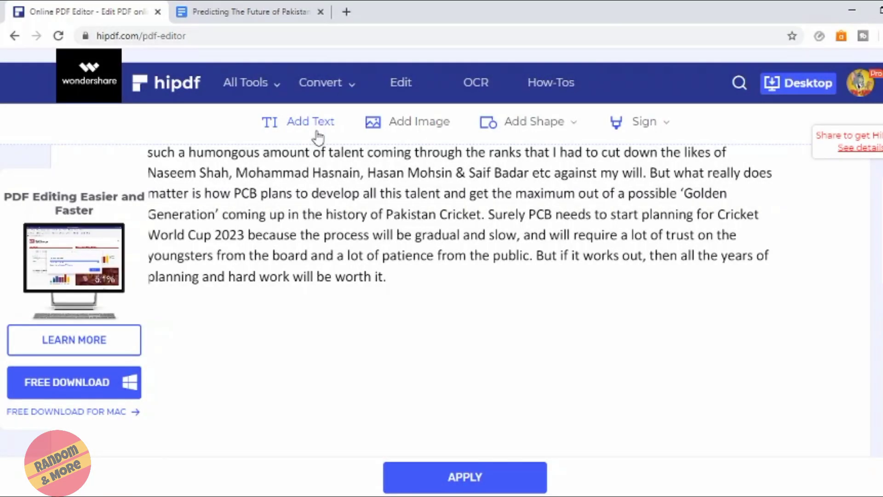
left_click(317, 137)
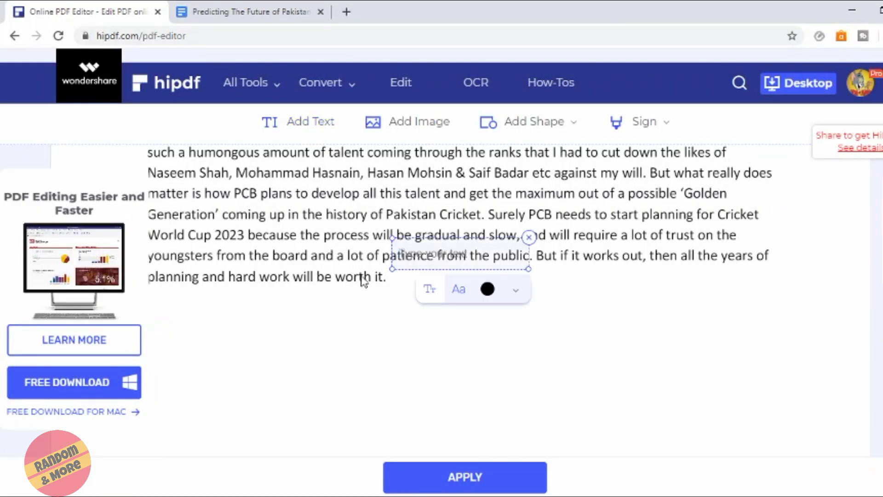
left_click_drag(468, 244, 309, 396)
type("Stat")
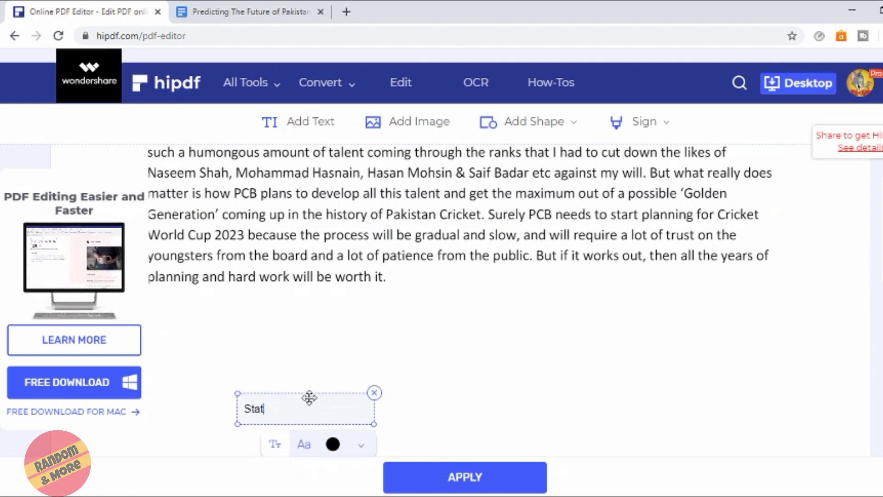
type("s taken fr")
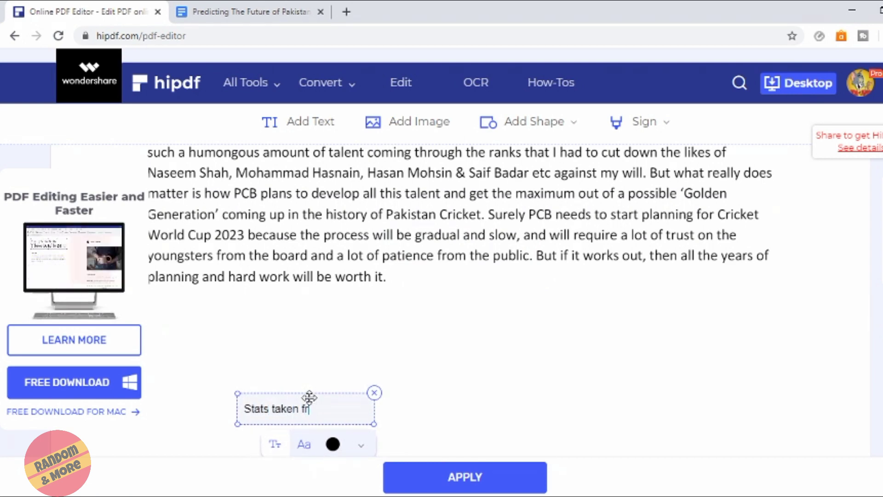
type("om espnc")
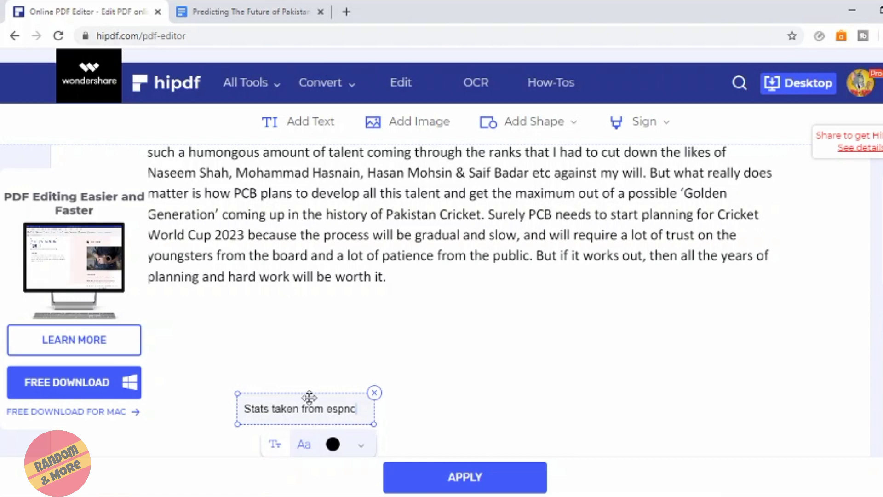
type("ricinfo.com")
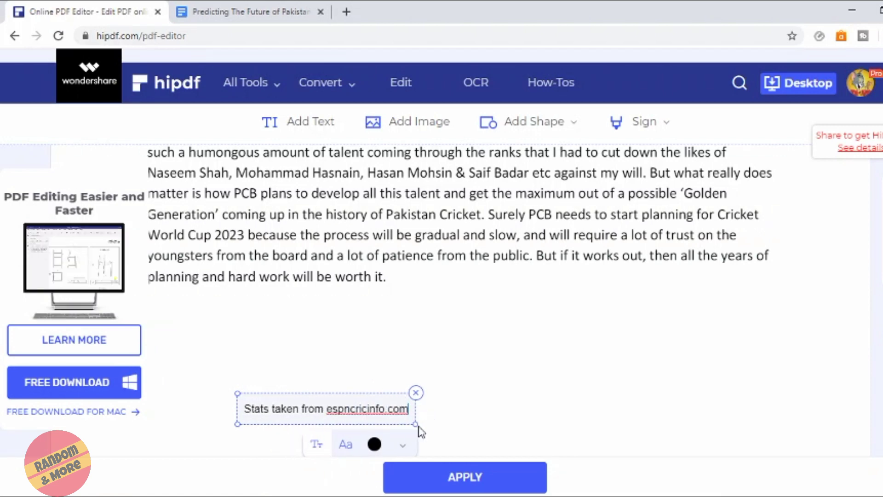
Step: Prefix the note with '*' and position it just below the last paragraph
left_click_drag(359, 395, 278, 371)
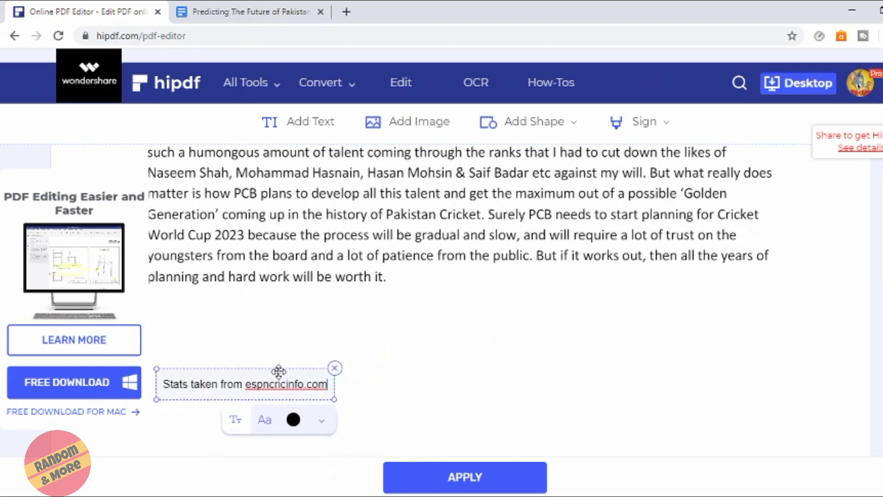
left_click(165, 384)
type("*")
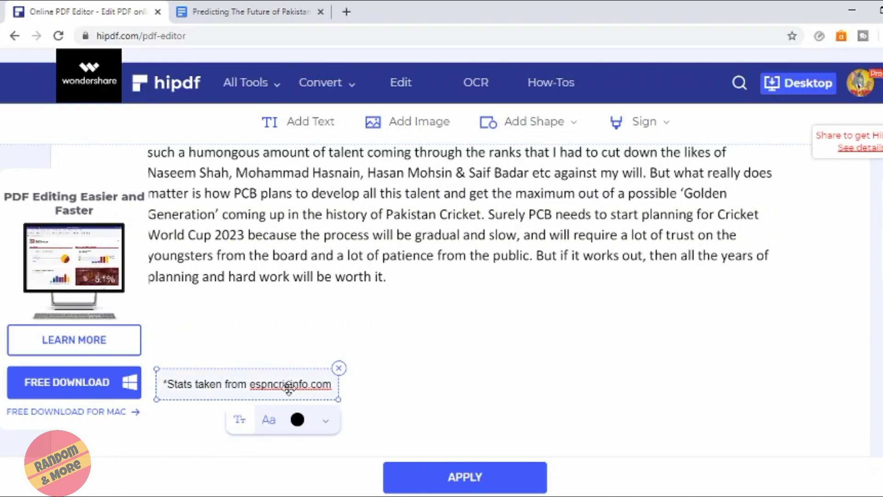
left_click_drag(290, 384, 283, 382)
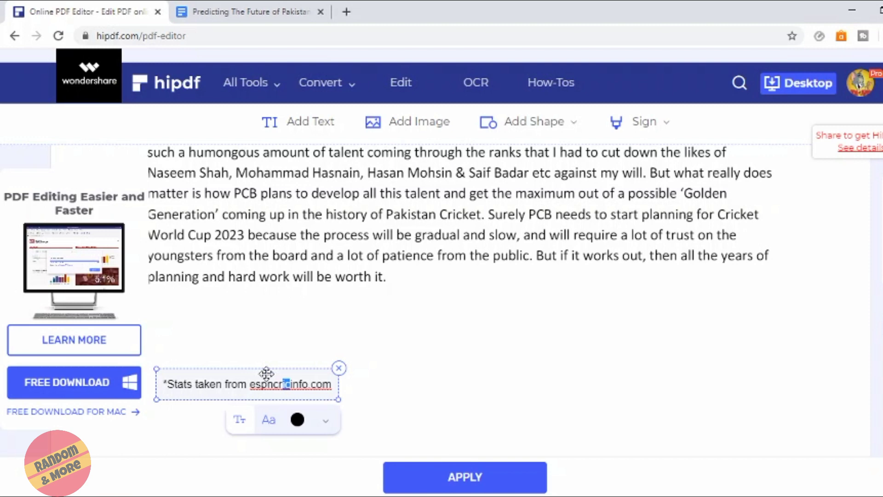
left_click_drag(267, 372, 266, 337)
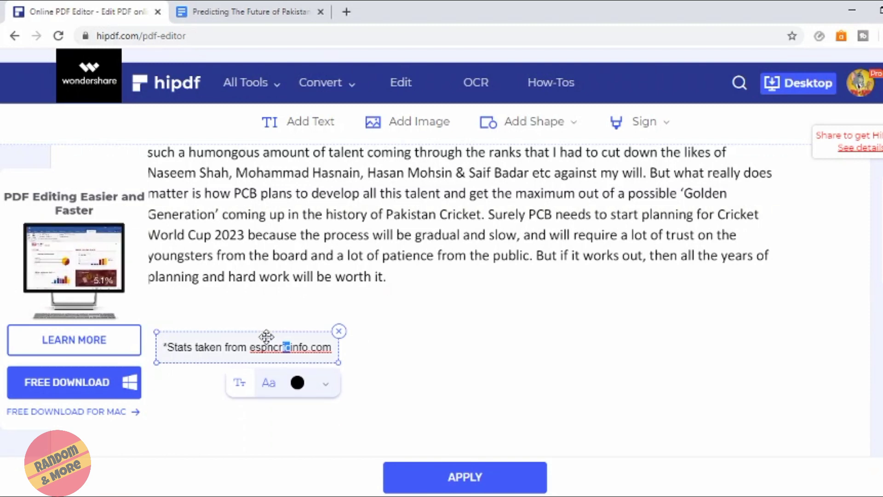
left_click(408, 354)
Step: Place the saved heart signature below the stats note after starting a named new signature
left_click(650, 122)
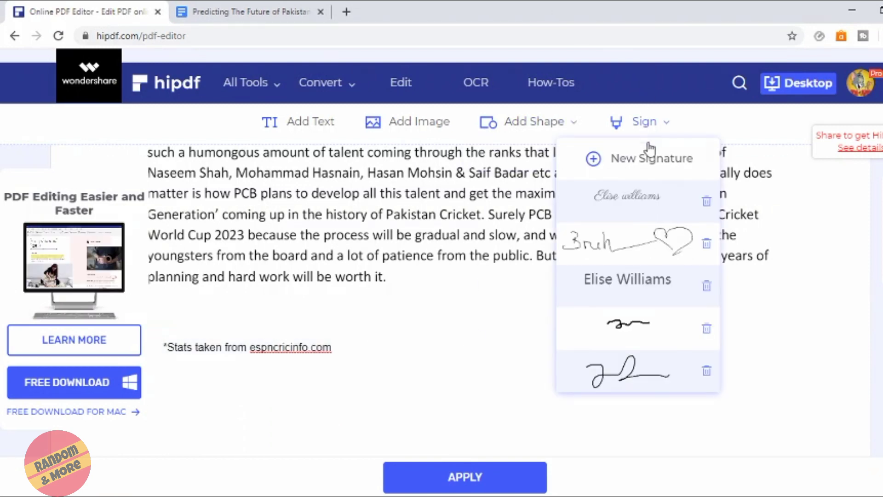
left_click(658, 120)
left_click(657, 120)
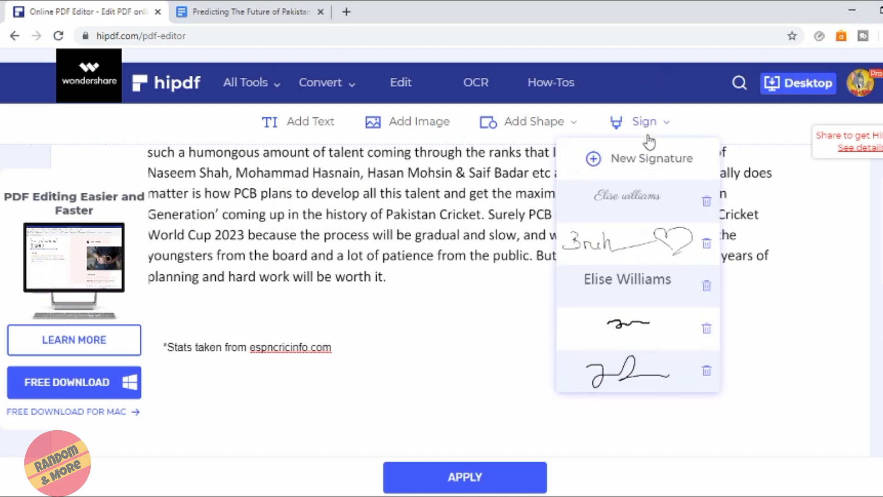
left_click(664, 162)
left_click(431, 237)
type("Hamza ")
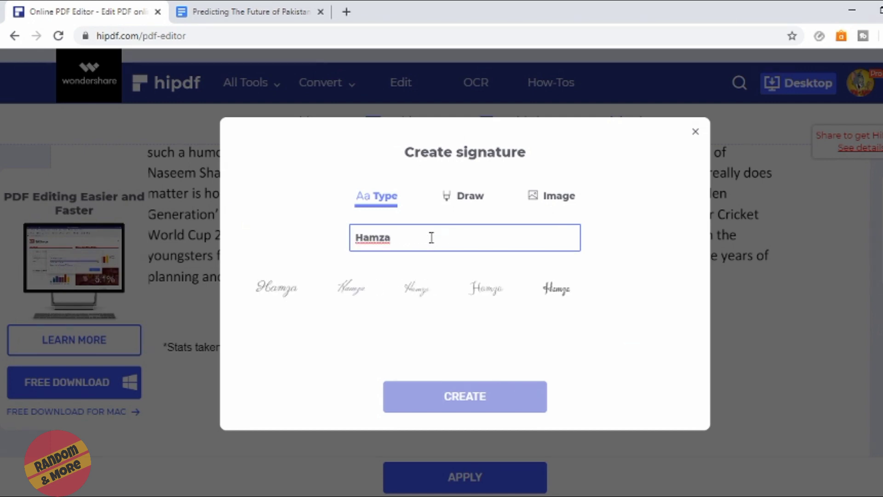
type("Tahir")
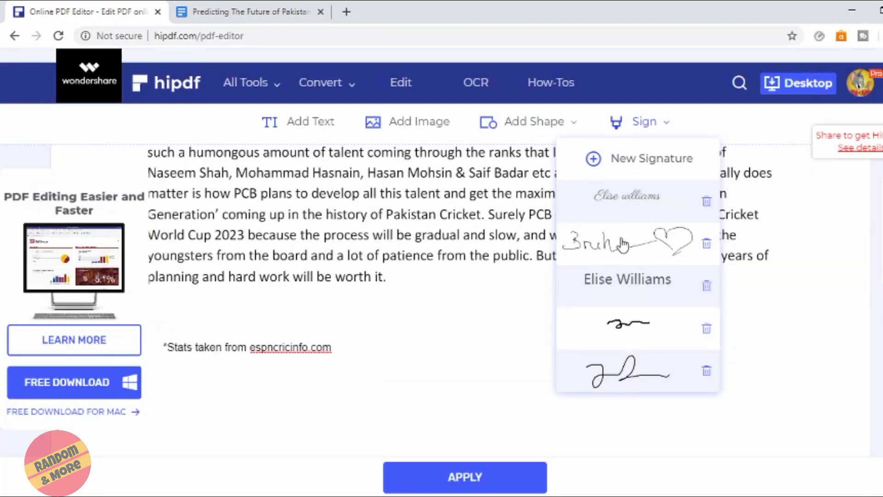
left_click(623, 244)
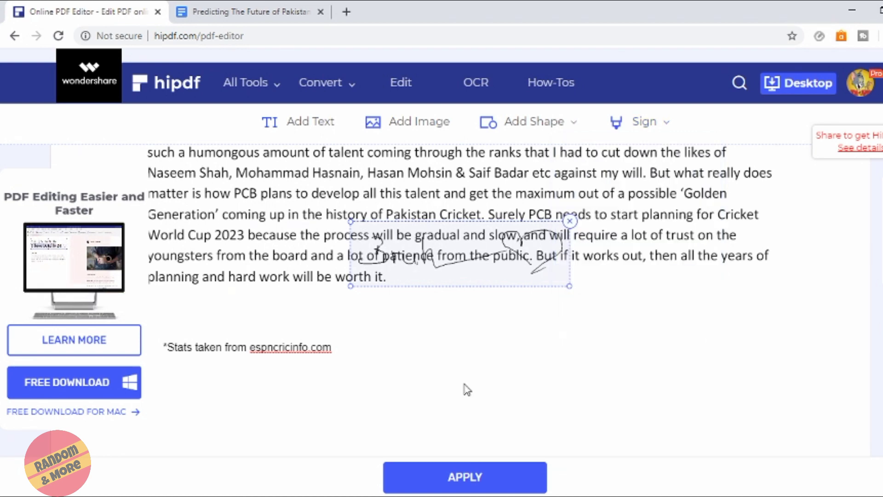
mouse_move(476, 248)
left_mouse_down()
mouse_move(532, 345)
mouse_move(728, 447)
mouse_move(692, 435)
left_mouse_up()
left_click(633, 345)
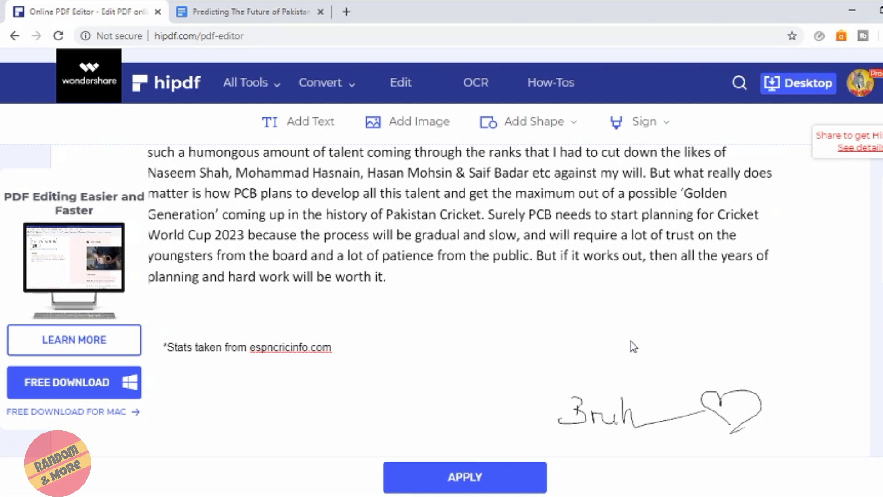
Step: Apply the edits and download Predicting The Future of Pakistan Cricket_edit.pdf
left_click(498, 482)
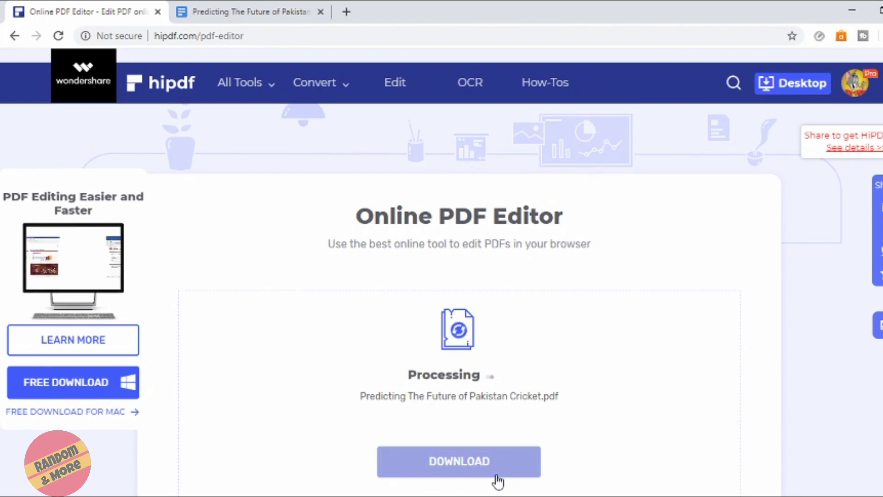
left_click(428, 461)
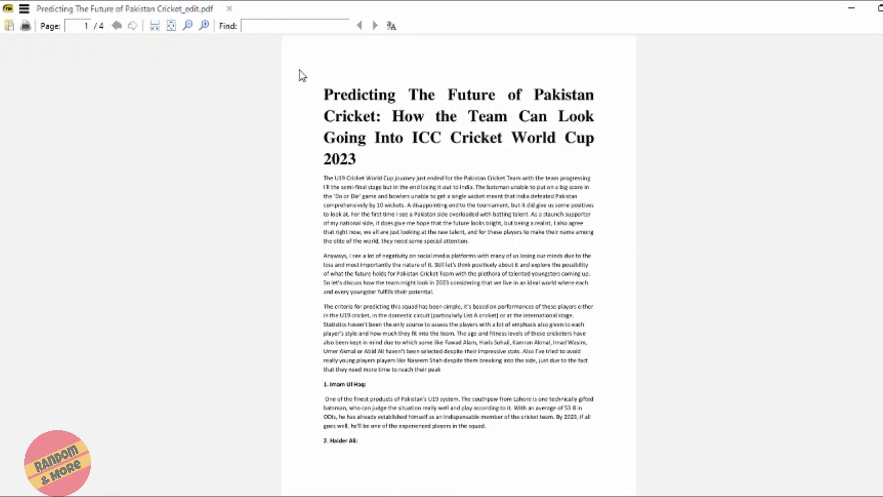
scroll(302, 76, "down", 1)
scroll(303, 75, "down", 2)
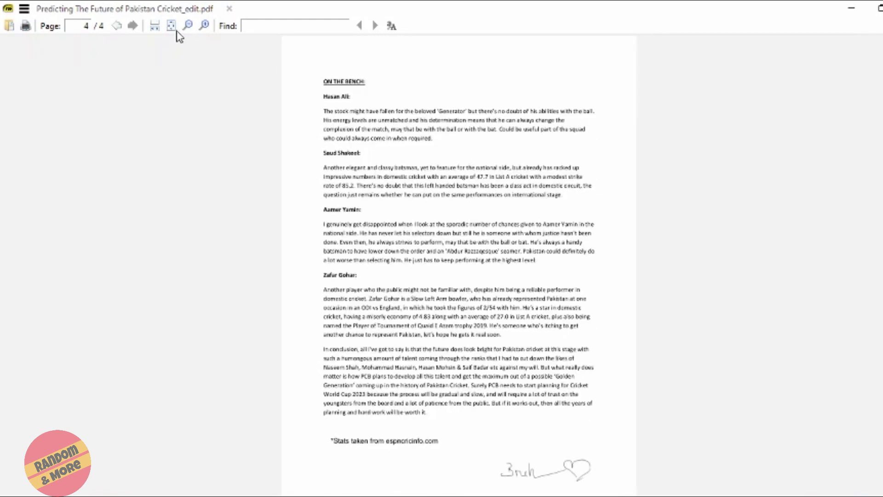
Step: Zoom in three levels in Sumatra PDF and scroll down page 4 to the signature
left_click(205, 27)
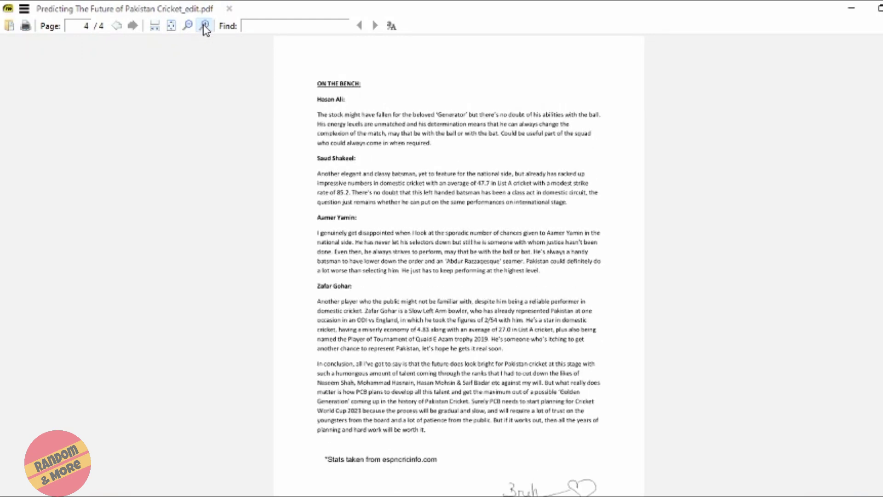
left_click(204, 26)
left_click(205, 26)
scroll(205, 29, "down", 2)
scroll(204, 28, "down", 10)
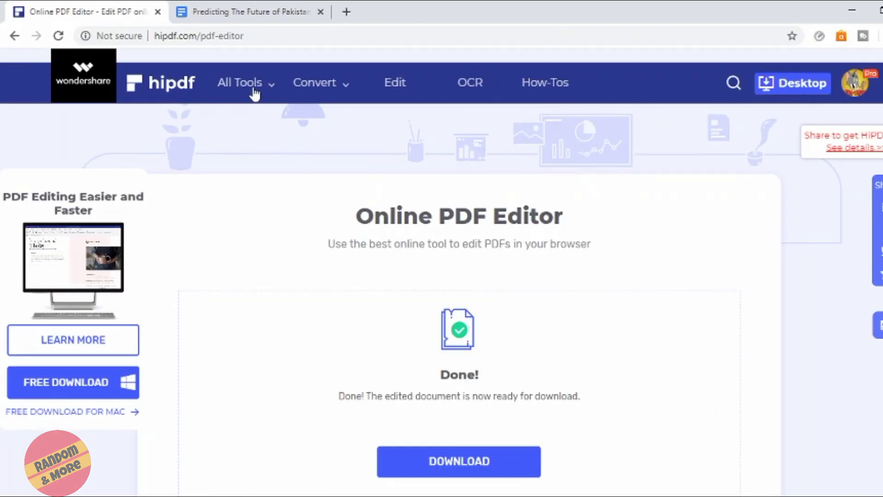
Step: Merge the Repro module 2 and Repro Semester PDFs, then download and open merged.pdf
mouse_move(254, 91)
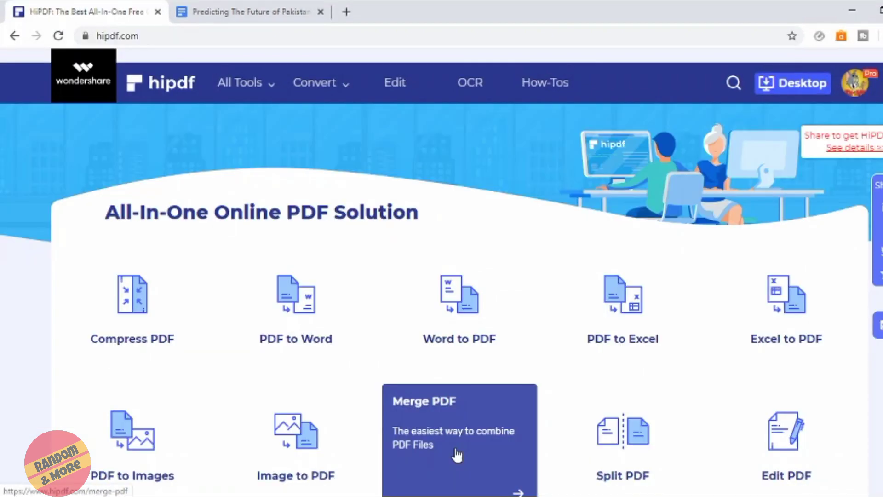
left_click(457, 456)
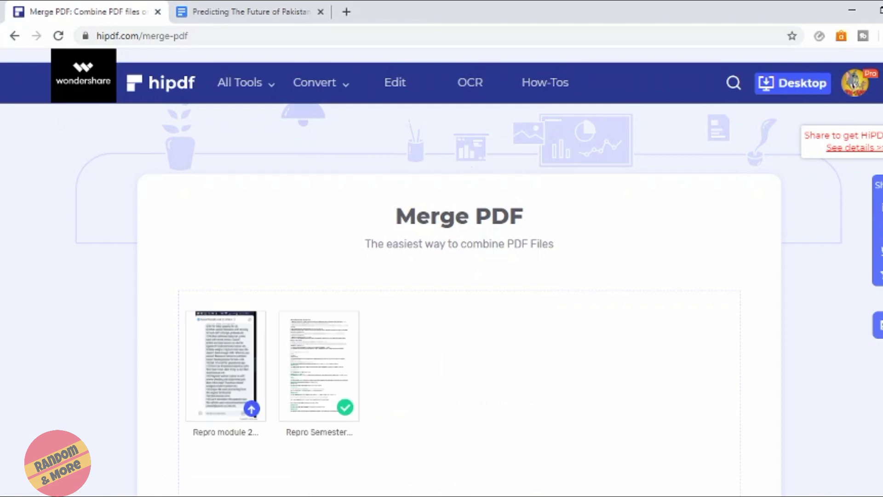
scroll(441, 276, "down", 4)
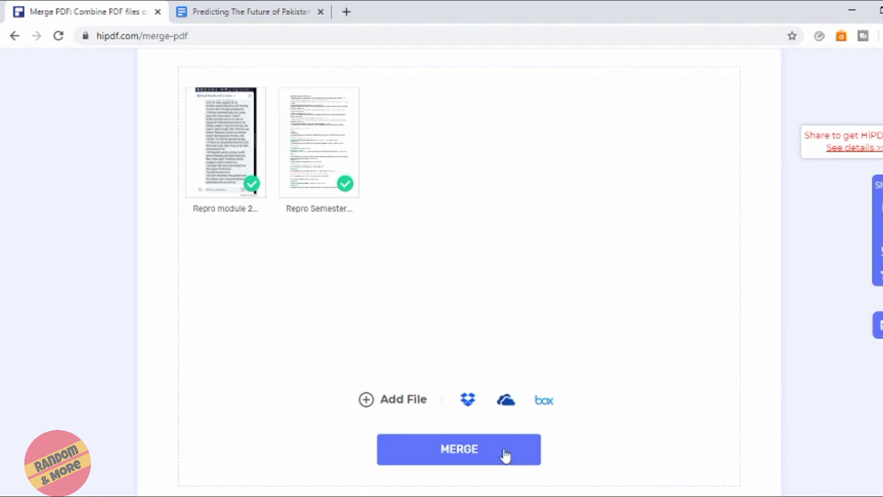
left_click(506, 455)
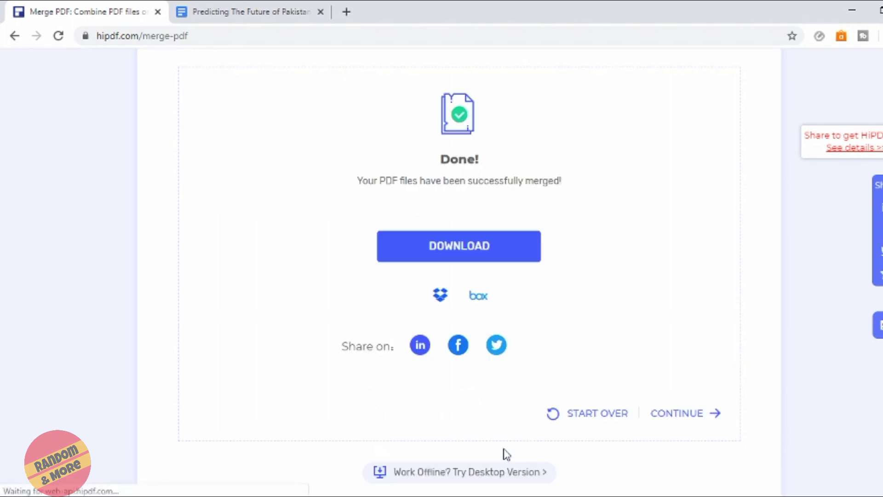
left_click(495, 266)
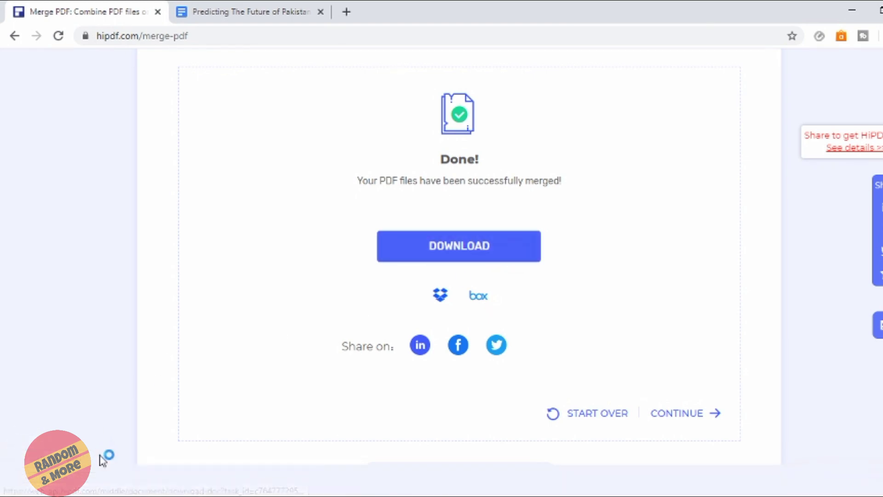
left_click(92, 483)
Step: Scroll through merged.pdf from page 1 to page 8 and back
scroll(125, 392, "down", 7)
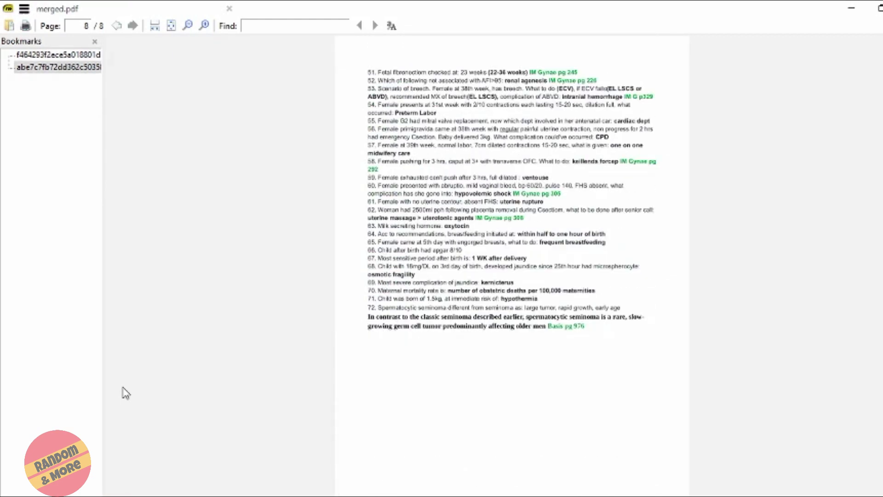
scroll(126, 392, "up", 4)
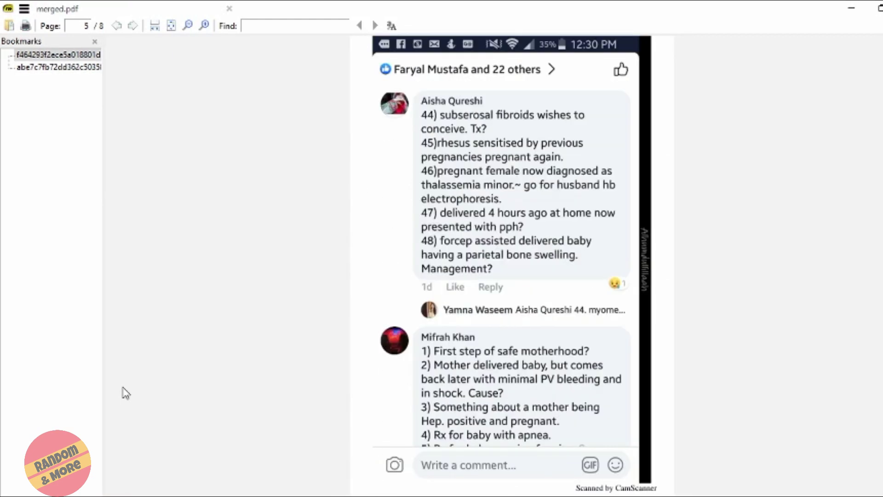
scroll(126, 392, "down", 1)
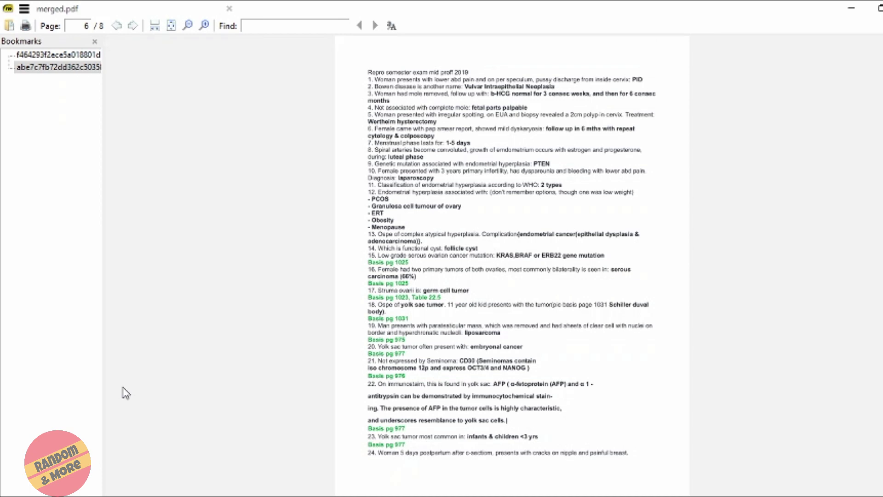
scroll(126, 392, "down", 2)
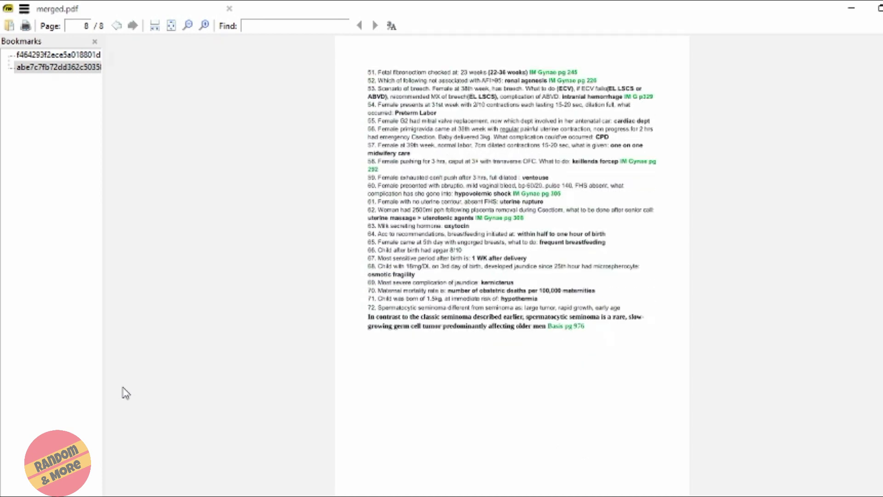
scroll(125, 392, "up", 6)
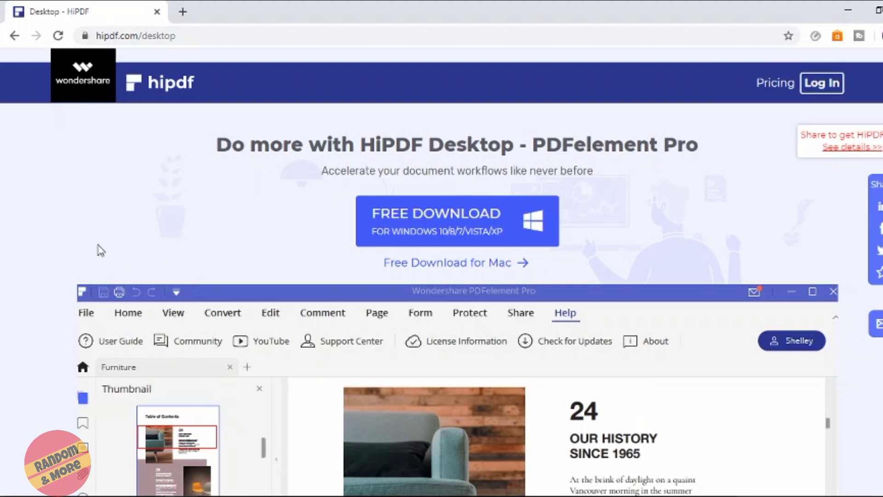
Step: Scroll up and down the OCR tool page
scroll(192, 202, "down", 2)
scroll(192, 202, "up", 2)
scroll(325, 276, "down", 1)
scroll(326, 248, "down", 2)
scroll(349, 244, "up", 3)
Step: Select the hipdf.com/desktop address and scroll down the PDFelement Pro feature sections
left_click(102, 36)
left_click_drag(102, 37, 182, 39)
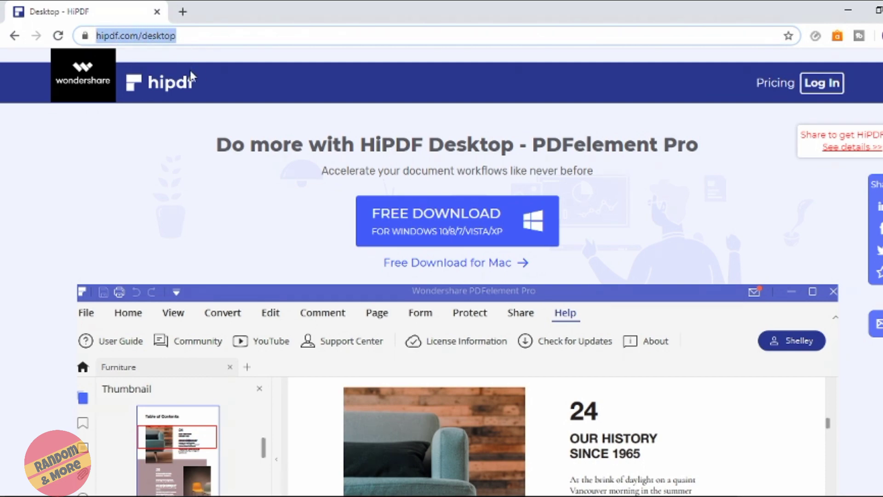
scroll(178, 131, "down", 10)
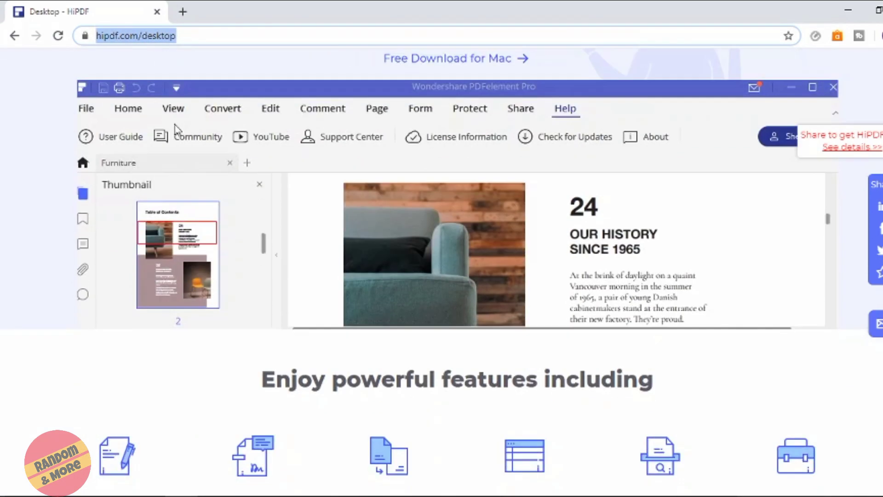
scroll(177, 131, "down", 10)
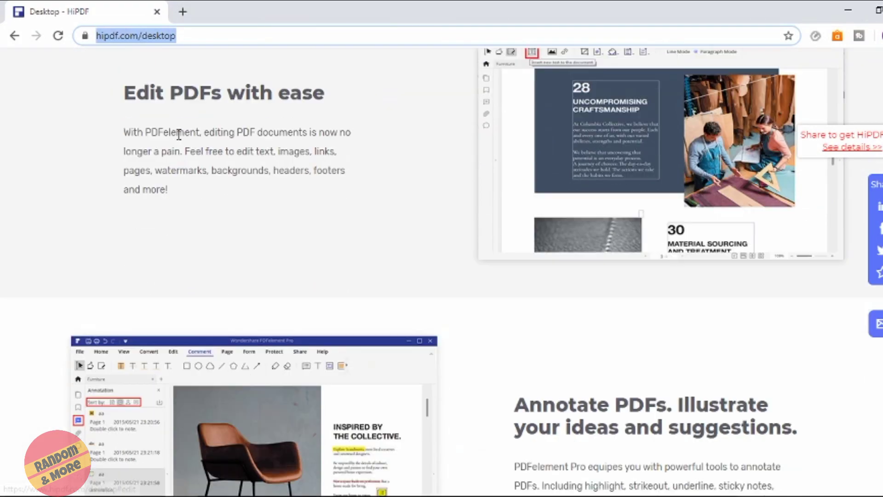